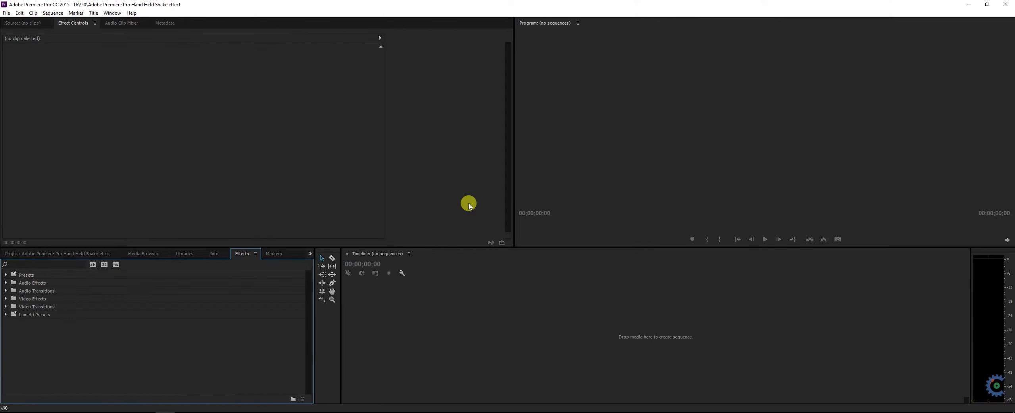
Import MVI_3132.MOV, MVI_3134.MOV and Cinemascope.png from the Trial Footages folder into Premiere's Project panel
click(968, 4)
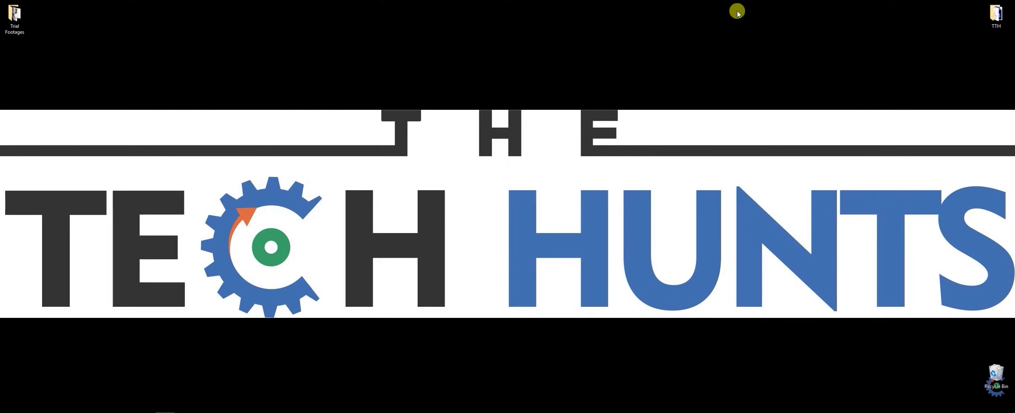
double_click(14, 15)
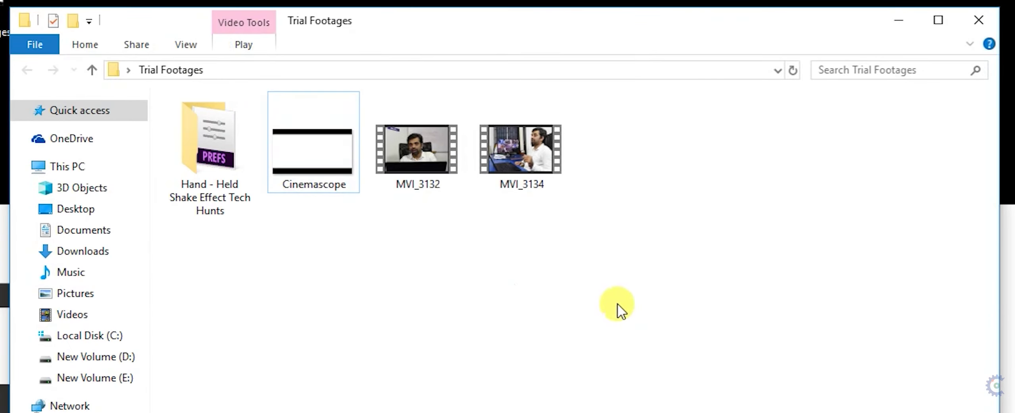
click(622, 305)
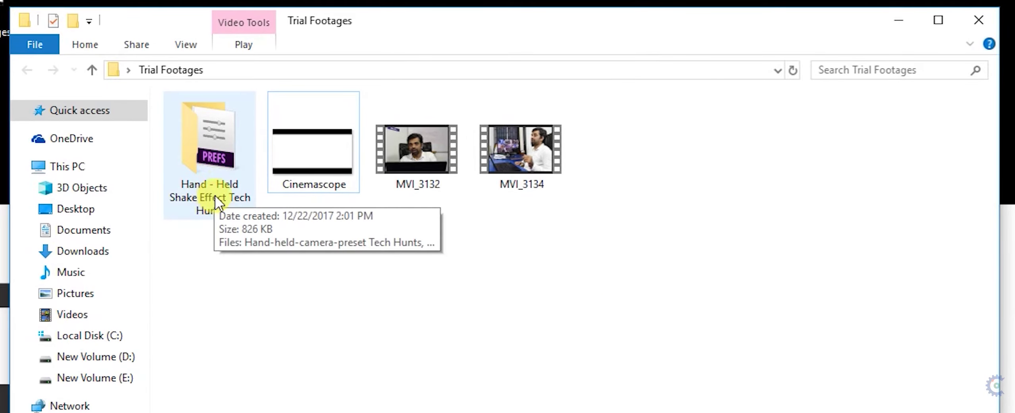
drag(586, 166, 454, 198)
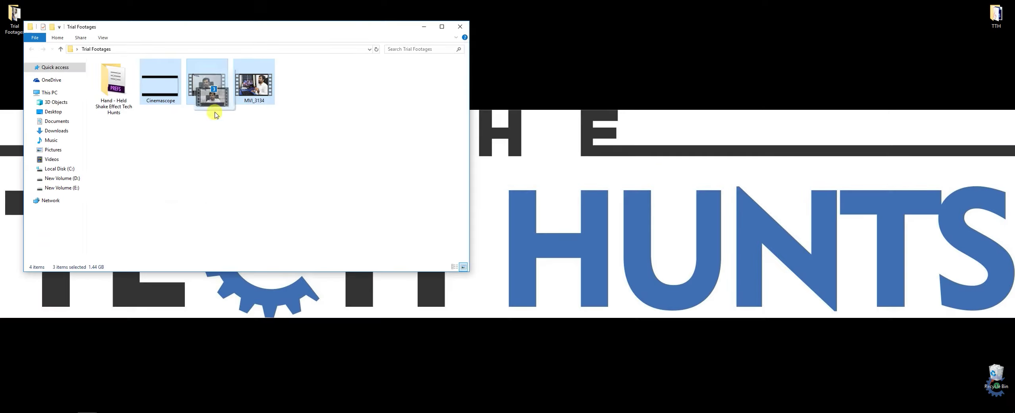
mouse_move(416, 150)
mouse_down()
mouse_move(165, 406)
mouse_move(114, 333)
mouse_up()
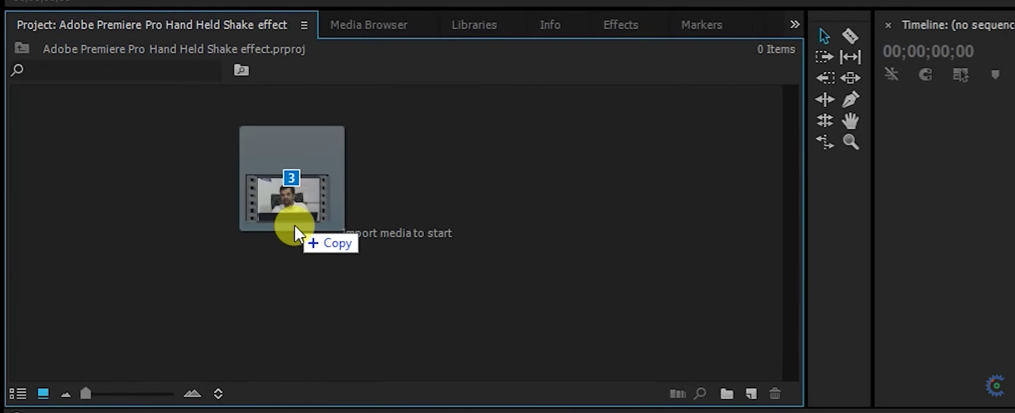
drag(294, 224, 294, 224)
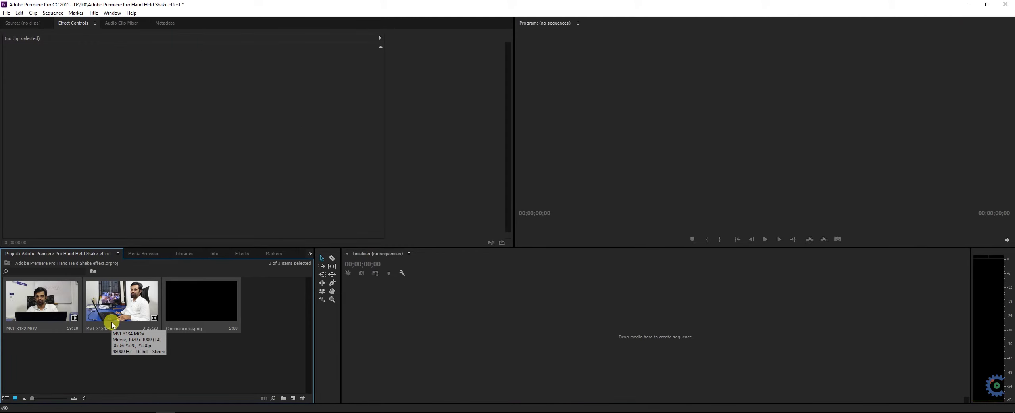
Create an MVI_3132 sequence from the MVI_3132.MOV clip and play it back
click(164, 341)
mouse_move(40, 306)
mouse_down()
mouse_move(374, 338)
mouse_move(414, 313)
mouse_up()
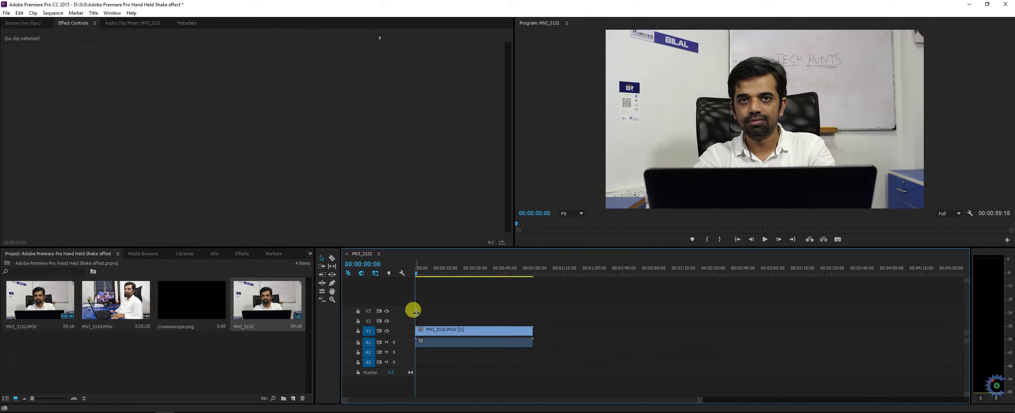
key(space)
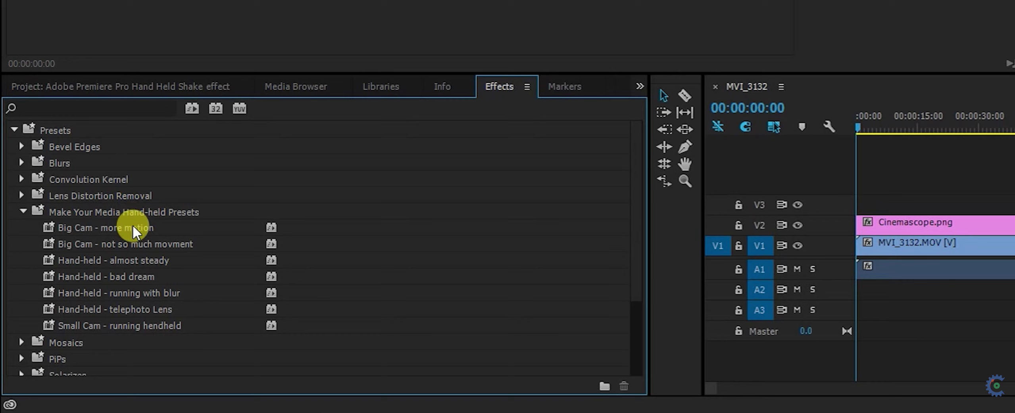
Apply the 'Hand-held - running with blur' preset to MVI_3132.MOV, then stop playback
drag(133, 226, 346, 302)
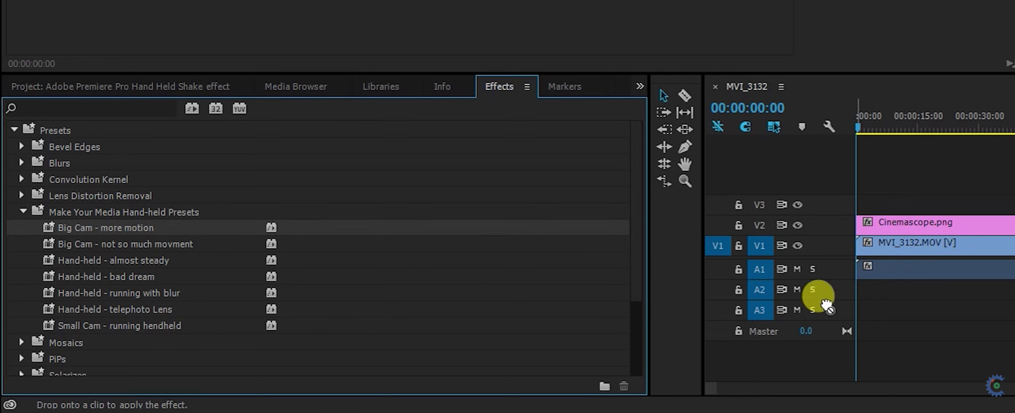
drag(347, 302, 926, 246)
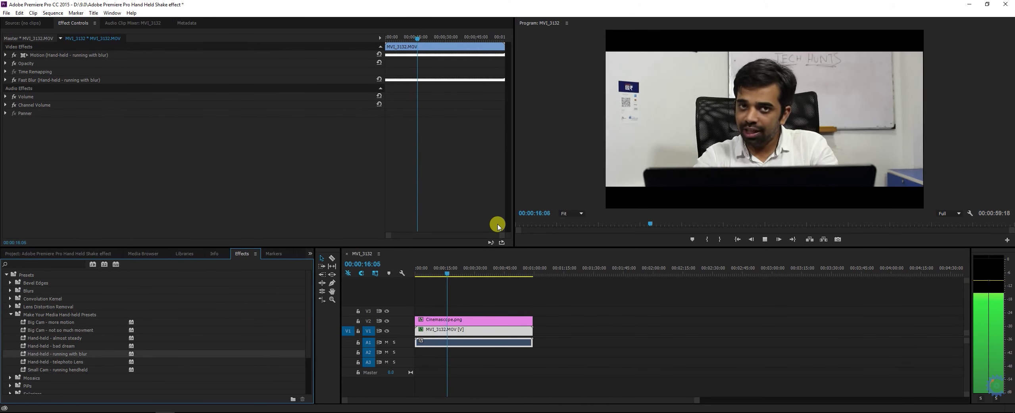
key(space)
click(502, 273)
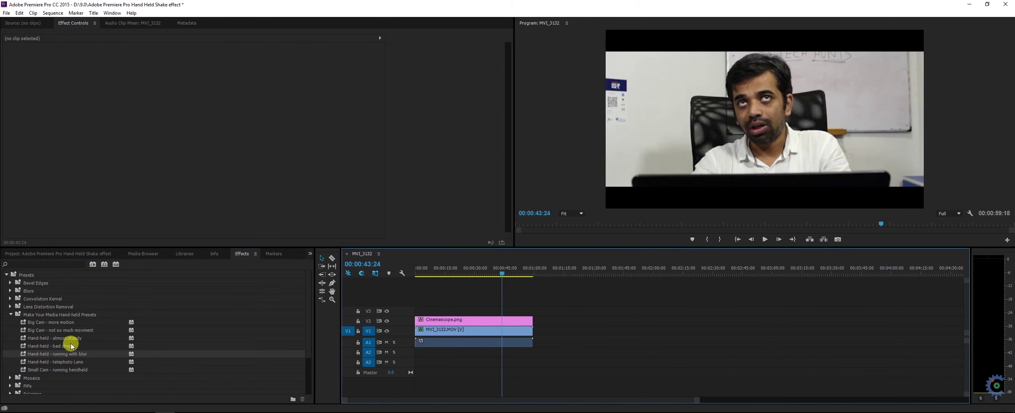
click(468, 277)
key(space)
key(space)
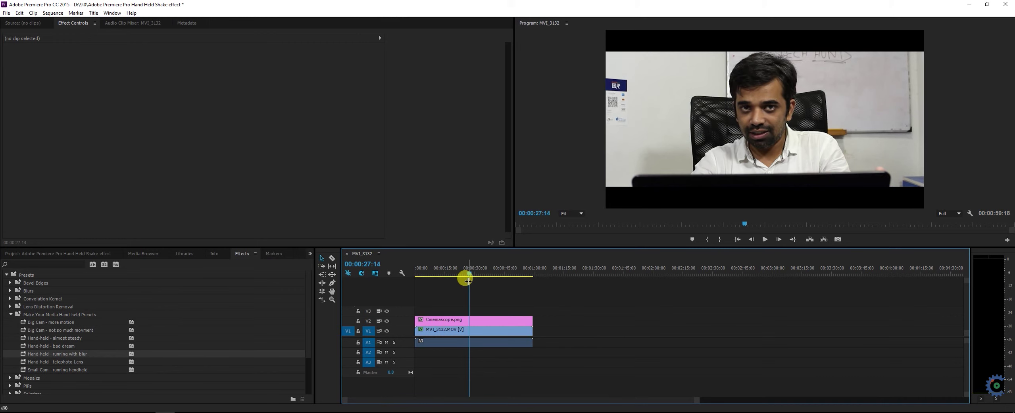